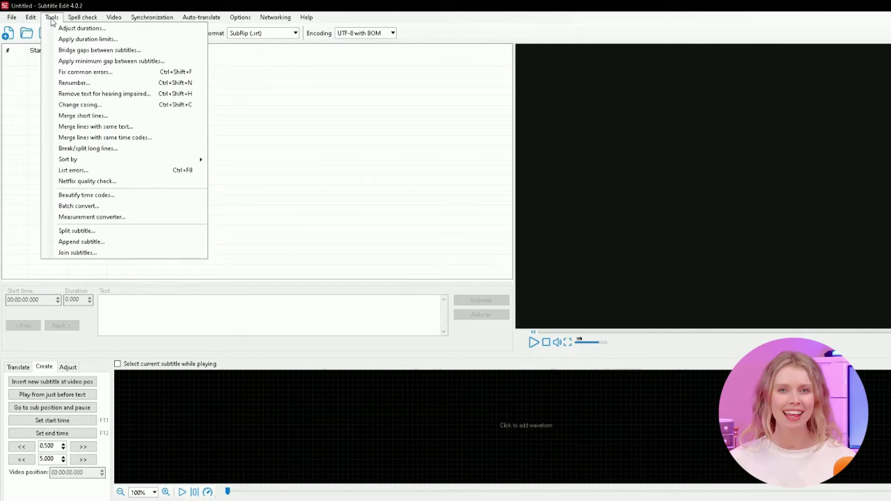
# - Leave the empty Subtitle Edit project and show D:\hemiao with exmple.mp4 and exmple.srt in File Explorer
pyautogui.moveTo(76, 21)
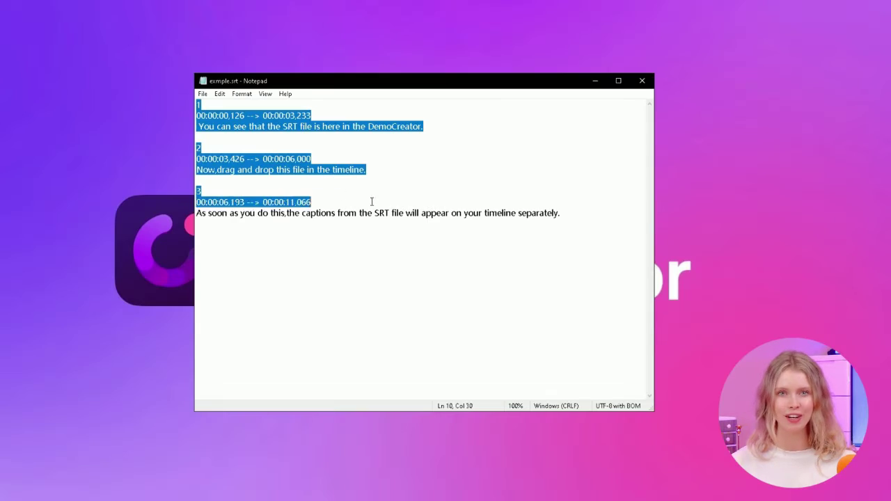
# - Open exmple.srt in Notepad and read through its three timed captions
pyautogui.moveTo(369, 201); pyautogui.dragTo(583, 221)
pyautogui.click(586, 223)
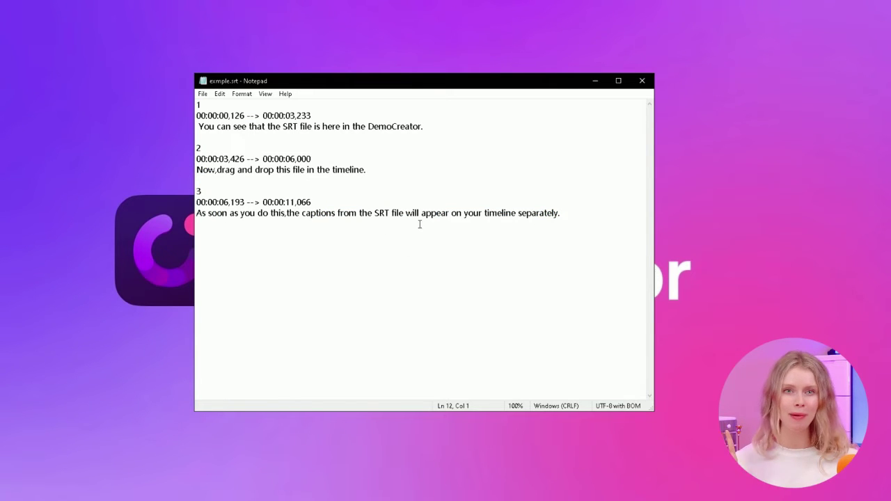
pyautogui.moveTo(587, 219); pyautogui.dragTo(202, 105)
pyautogui.click(565, 200)
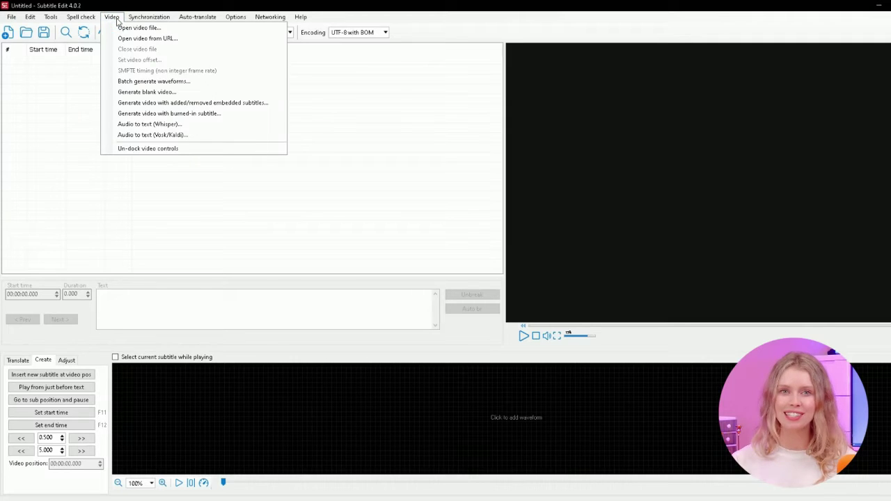
# - Load exmple.mp4 with its waveform and insert a blank 1-second subtitle at 00:00:00.000
pyautogui.click(137, 28)
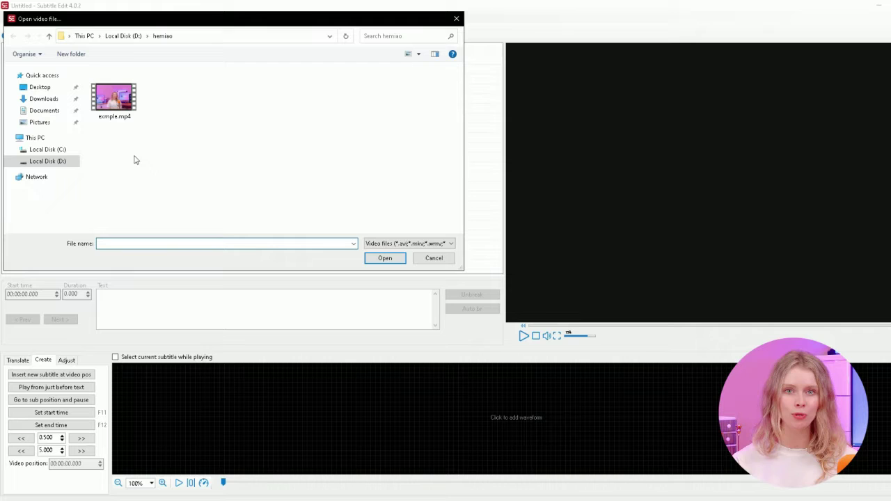
pyautogui.doubleClick(114, 97)
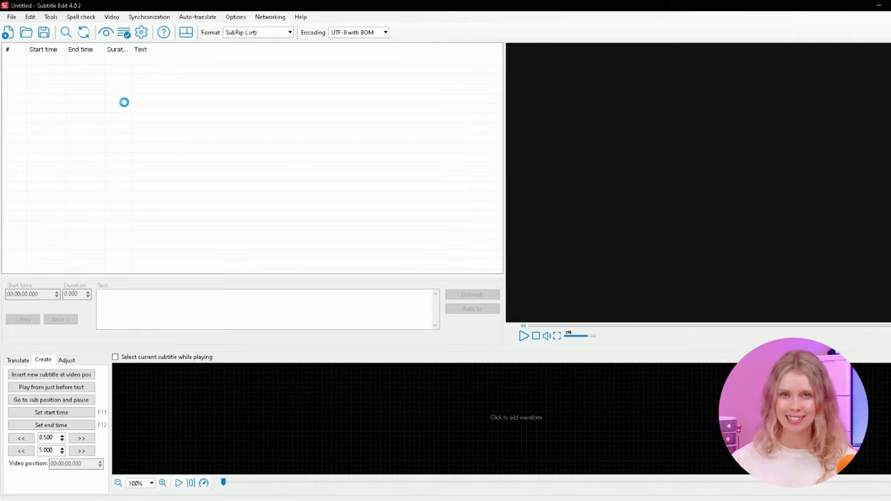
pyautogui.click(80, 376)
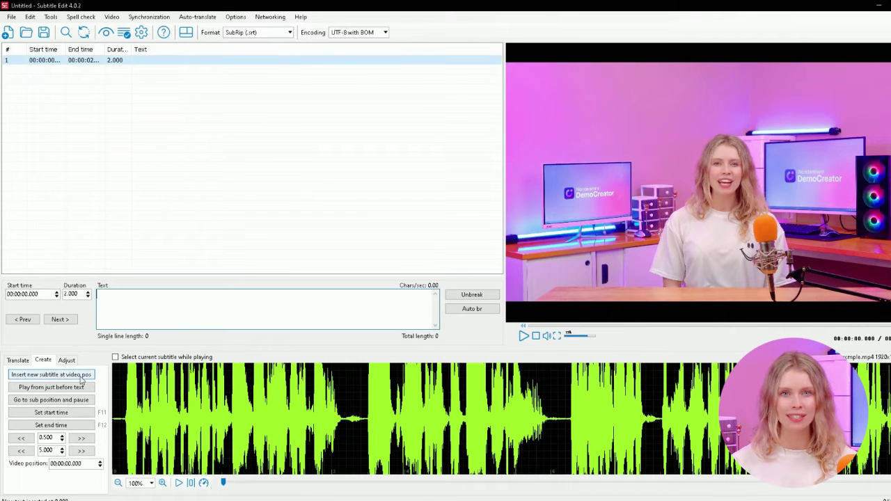
# - Stretch the first subtitle across the spoken phrase on the waveform and type its caption text
pyautogui.click(185, 371)
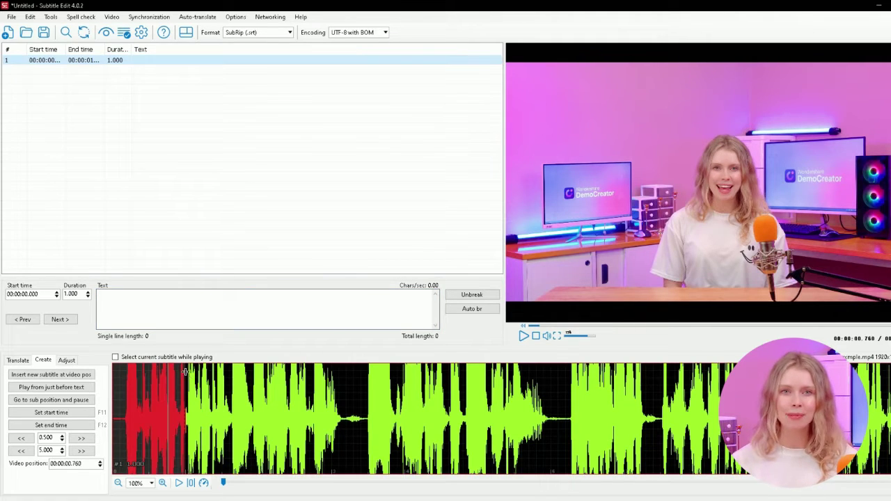
pyautogui.moveTo(193, 373); pyautogui.dragTo(346, 379)
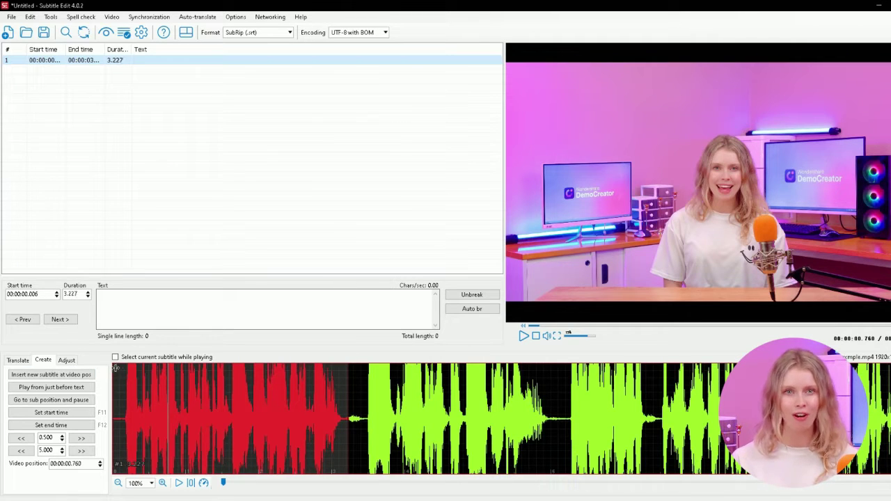
pyautogui.moveTo(115, 367)
pyautogui.mouseDown()
pyautogui.moveTo(289, 379)
pyautogui.moveTo(122, 382)
pyautogui.mouseUp()
pyautogui.write('You can see the')
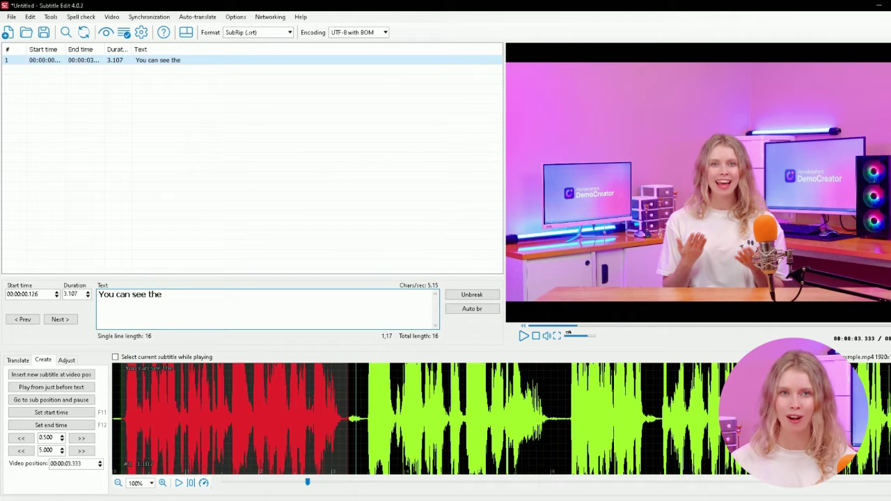
# - Keep the SubRip (.srt) format and save the subtitles as exmple.srt
pyautogui.click(290, 33)
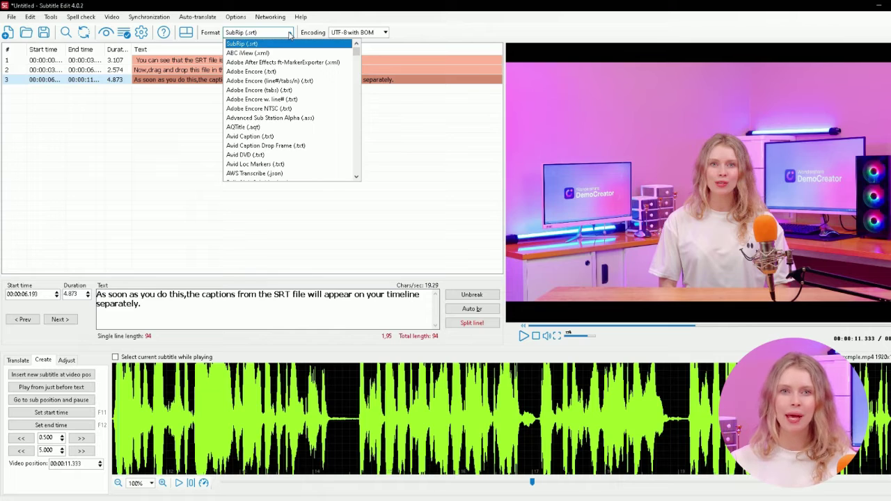
pyautogui.click(9, 20)
pyautogui.click(10, 17)
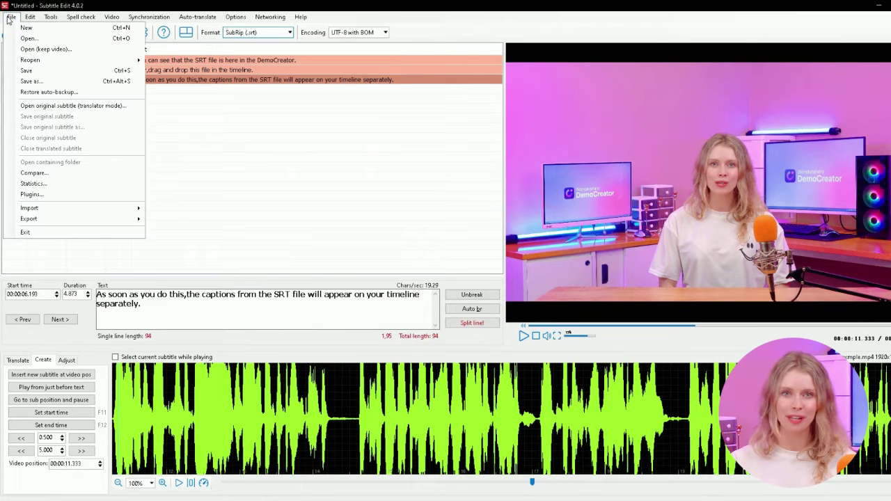
pyautogui.click(48, 71)
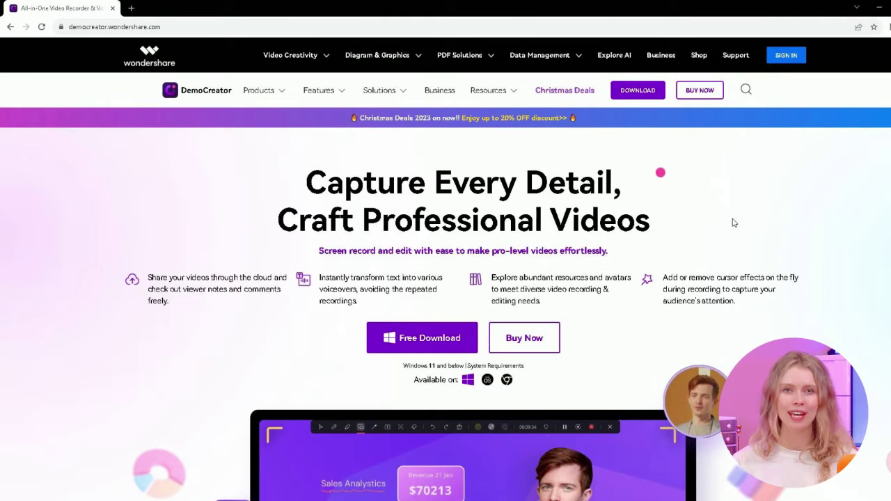
# - Download the free DemoCreator installer from democreator.wondershare.com
pyautogui.click(637, 90)
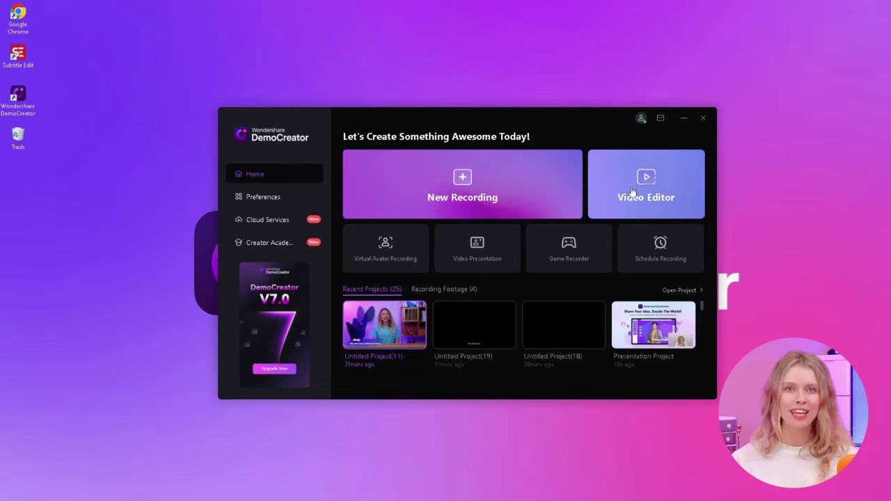
# - In the Video Editor, import exmple.mp4, place it at the timeline start and preview it
pyautogui.click(633, 192)
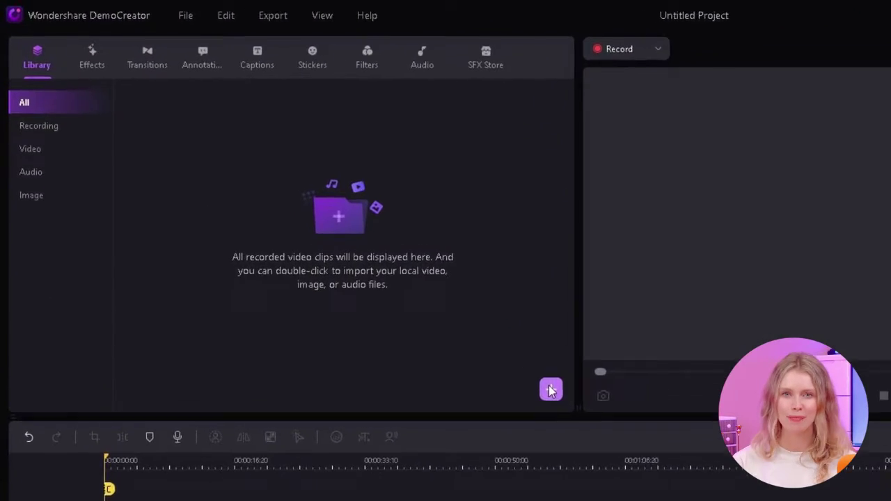
pyautogui.click(428, 302)
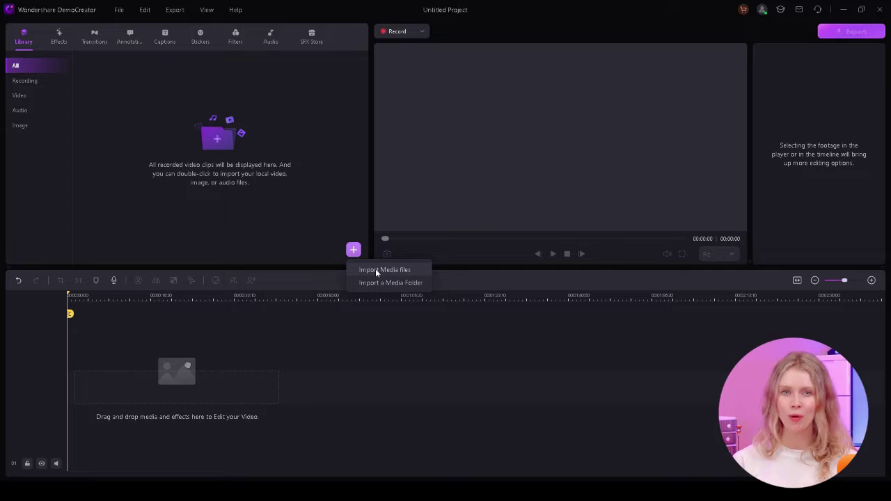
pyautogui.click(376, 270)
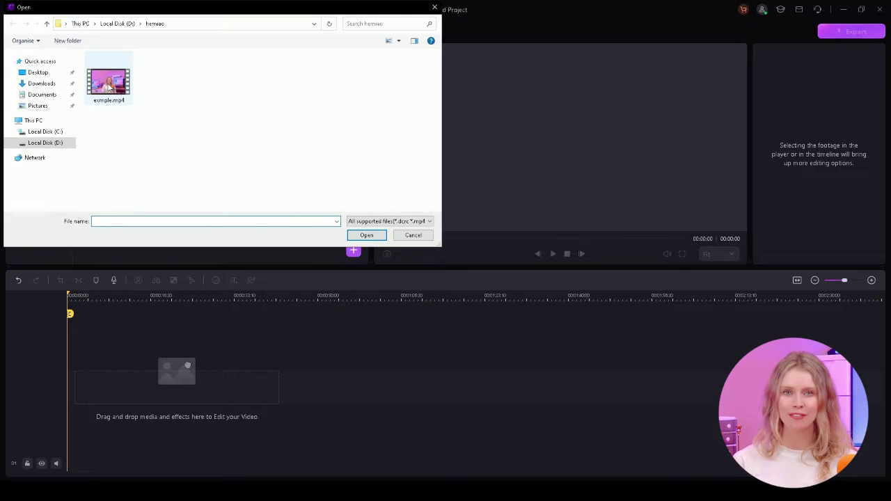
pyautogui.doubleClick(108, 82)
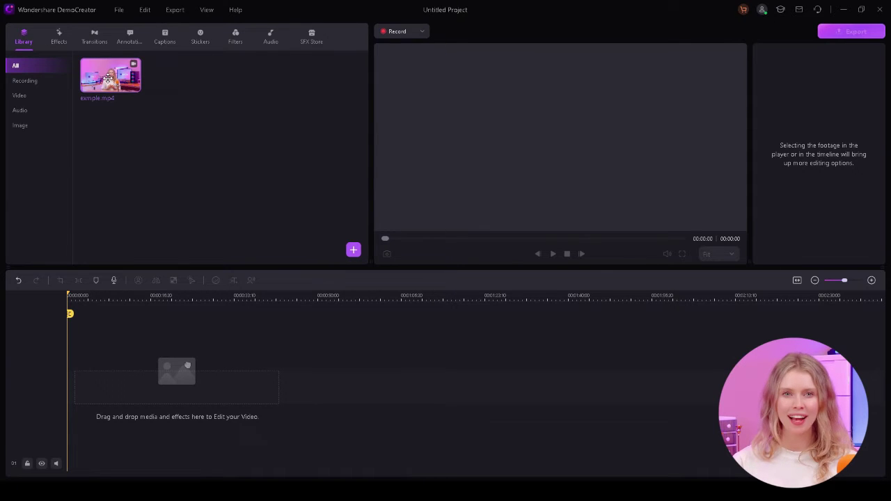
pyautogui.moveTo(177, 372); pyautogui.dragTo(89, 421)
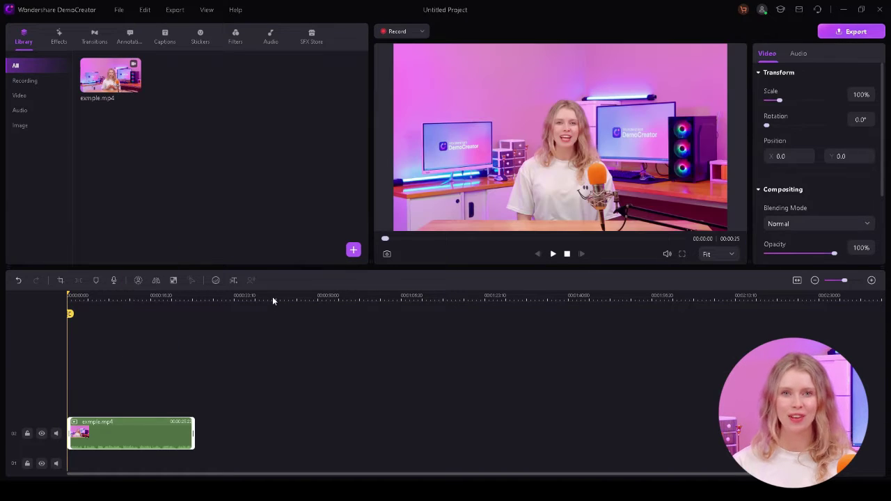
pyautogui.press('space')
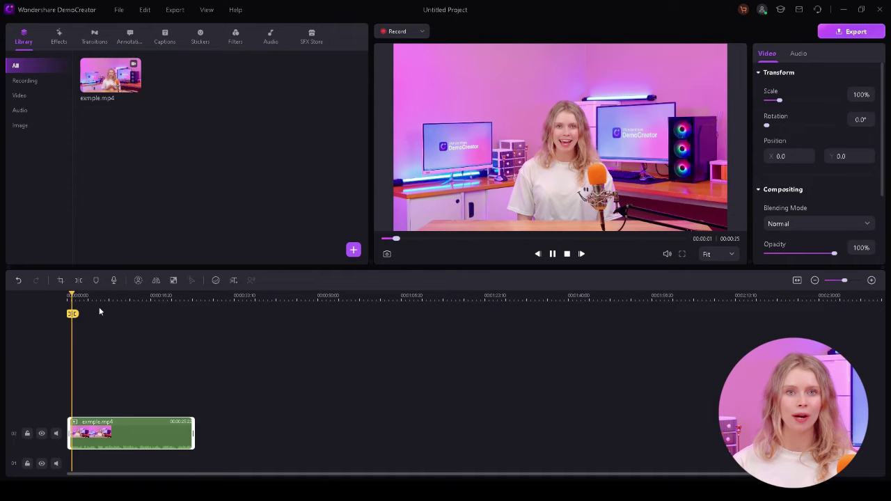
pyautogui.moveTo(77, 297); pyautogui.dragTo(62, 298)
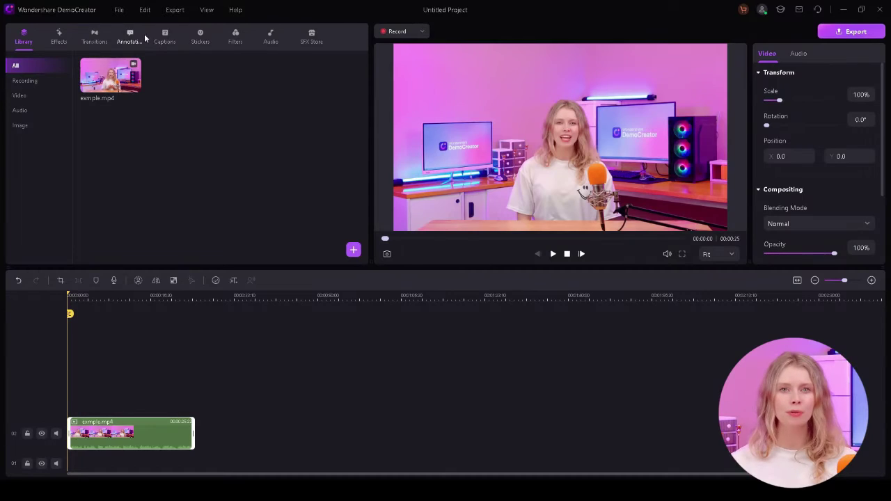
# - Import exmple.srt under Captions > Local Caption and drop its captions on a track above the video
pyautogui.click(165, 37)
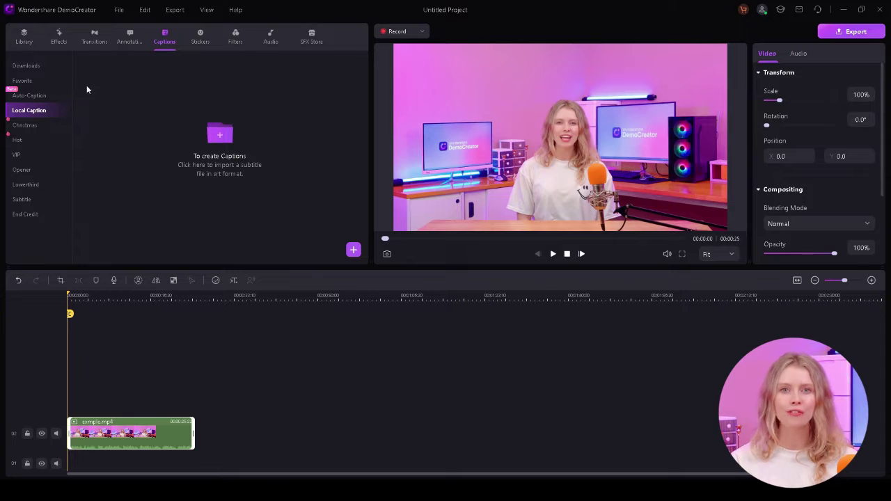
pyautogui.click(353, 250)
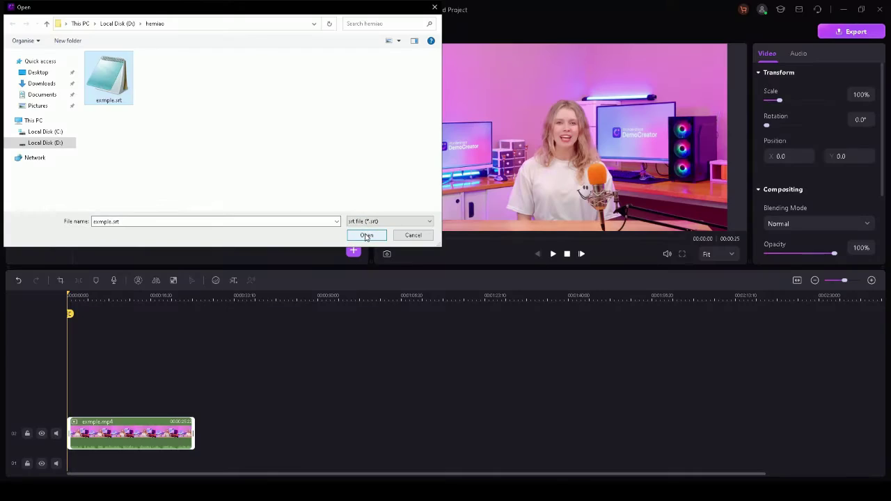
pyautogui.click(366, 235)
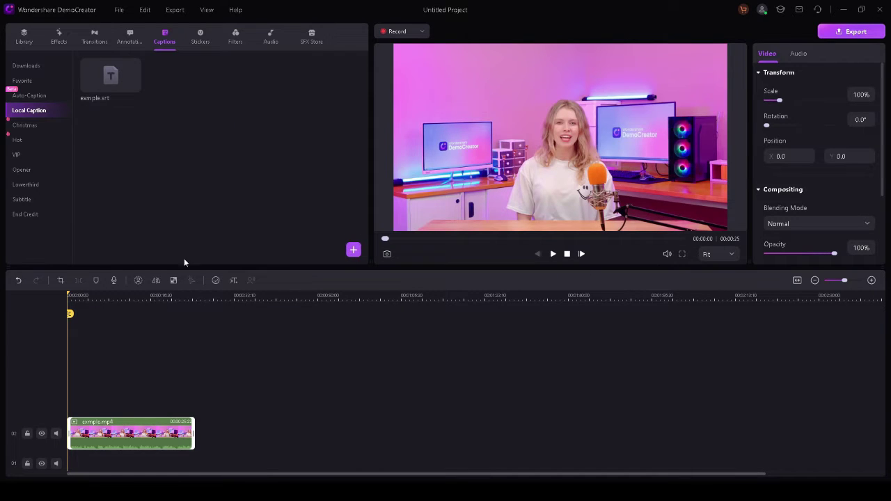
pyautogui.moveTo(114, 80); pyautogui.dragTo(69, 384)
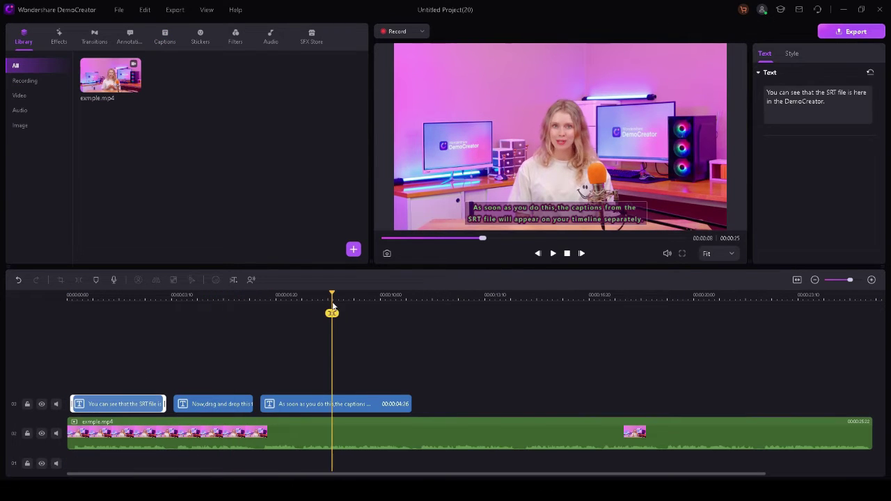
pyautogui.press('Home')
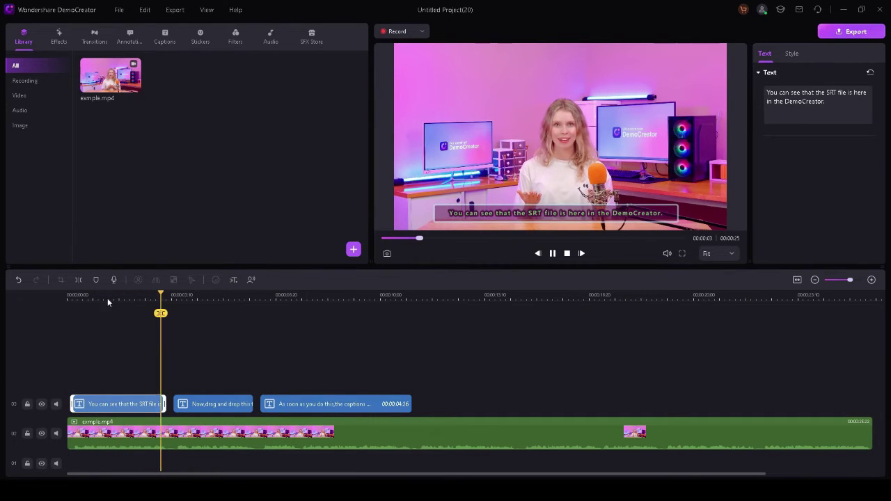
pyautogui.moveTo(103, 296); pyautogui.dragTo(74, 314)
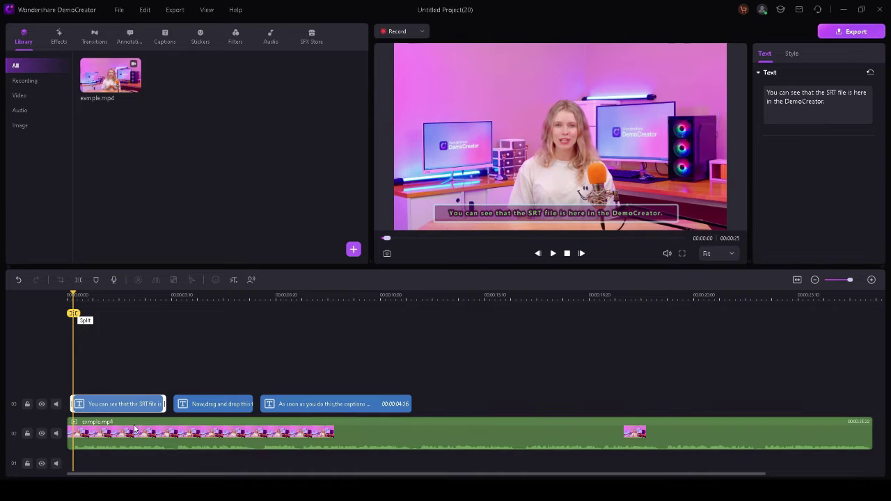
pyautogui.hotkey('ctrl', 'z')
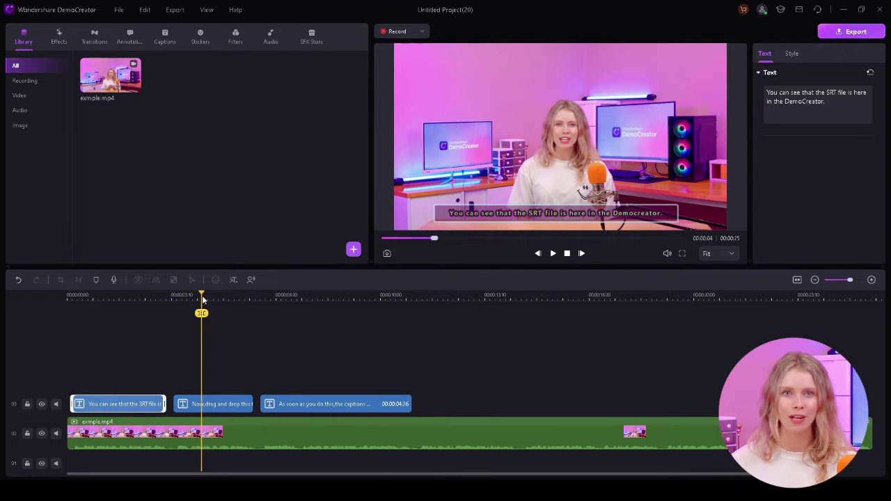
pyautogui.moveTo(202, 299); pyautogui.dragTo(1, 320)
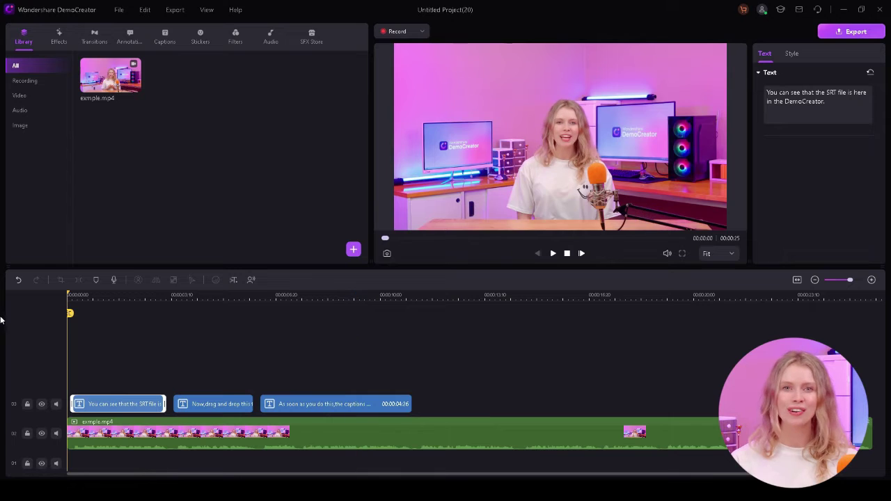
pyautogui.press('space')
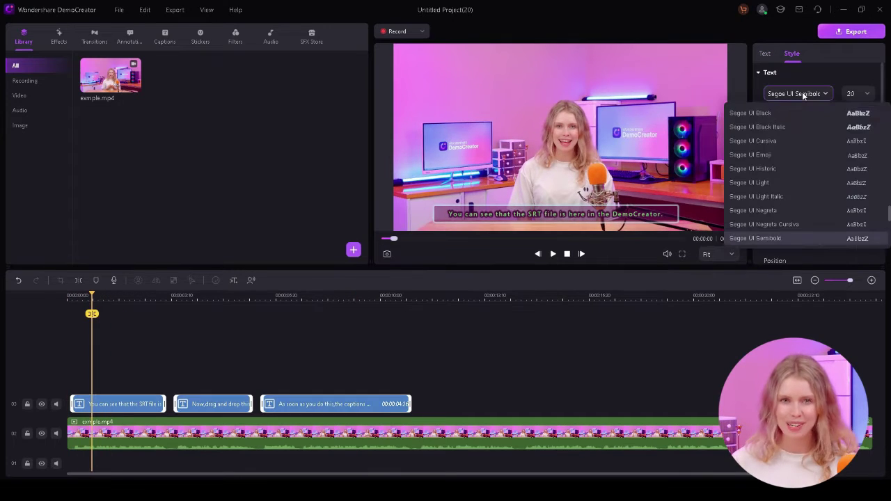
# - Style the caption text as centered white Segoe UI Black at size 22
pyautogui.scroll(5, 783, 150)
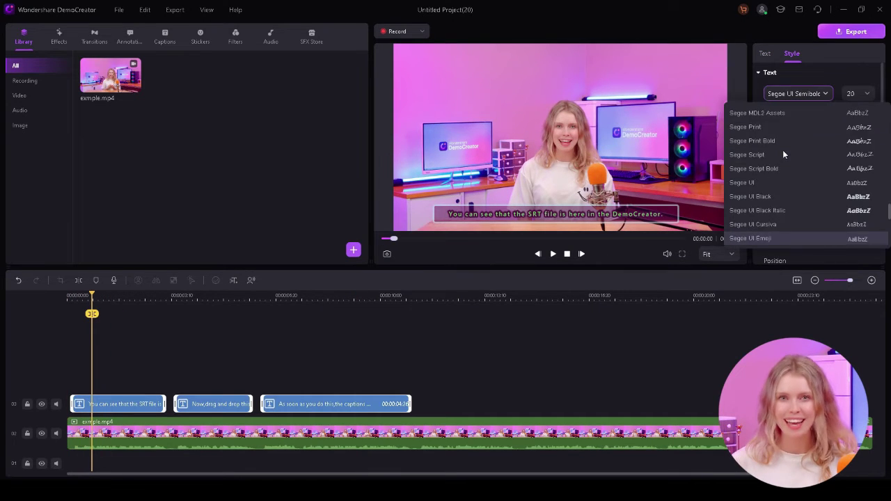
pyautogui.scroll(-4, 811, 199)
pyautogui.click(812, 197)
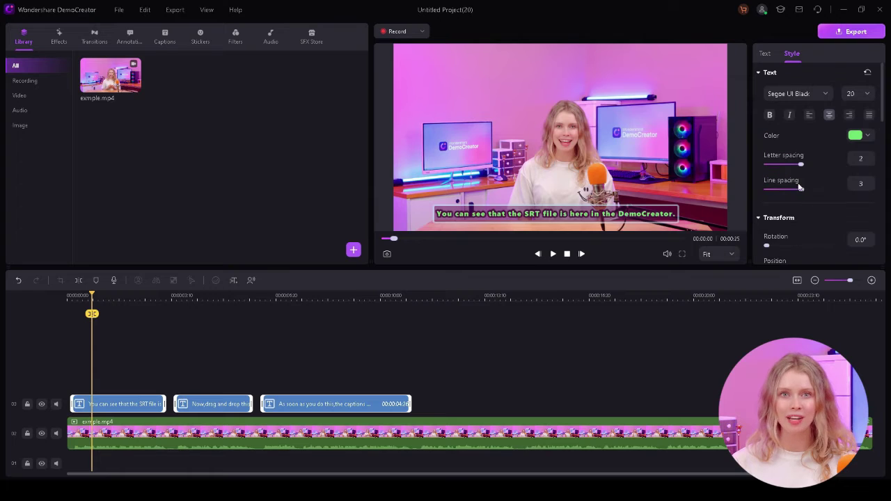
pyautogui.click(867, 93)
pyautogui.click(857, 161)
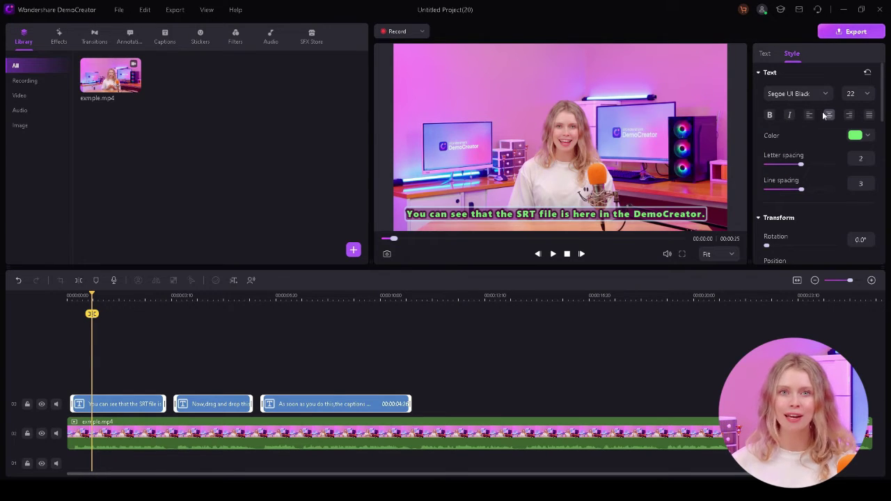
pyautogui.click(829, 115)
pyautogui.click(858, 135)
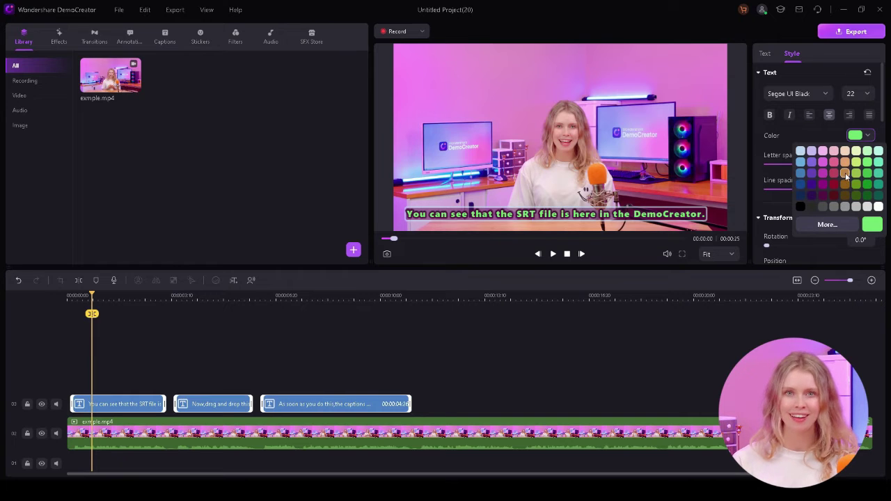
pyautogui.click(878, 207)
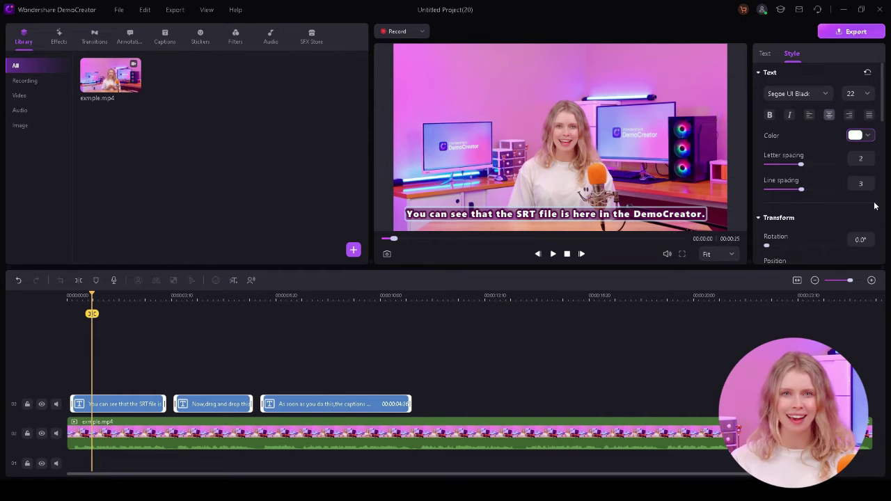
# - Set the caption shape colour to pinkish red and undo an accidental rotation of the caption box
pyautogui.scroll(1, 862, 159)
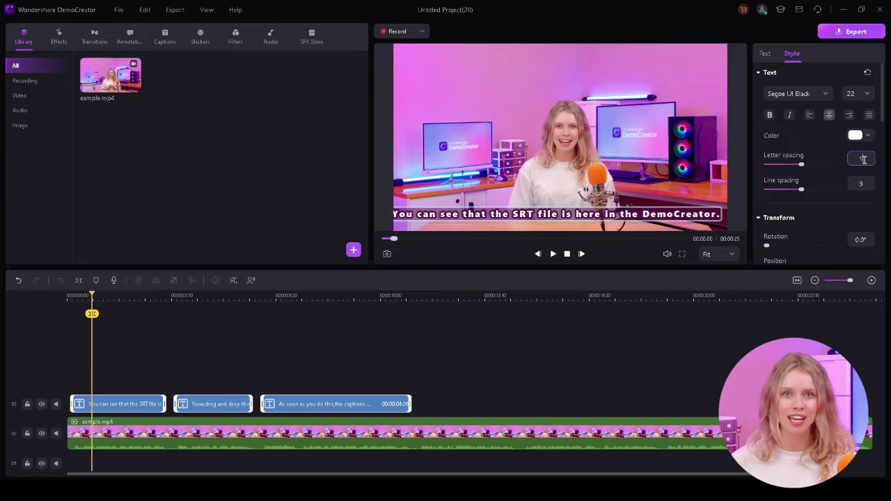
pyautogui.scroll(-2, 864, 159)
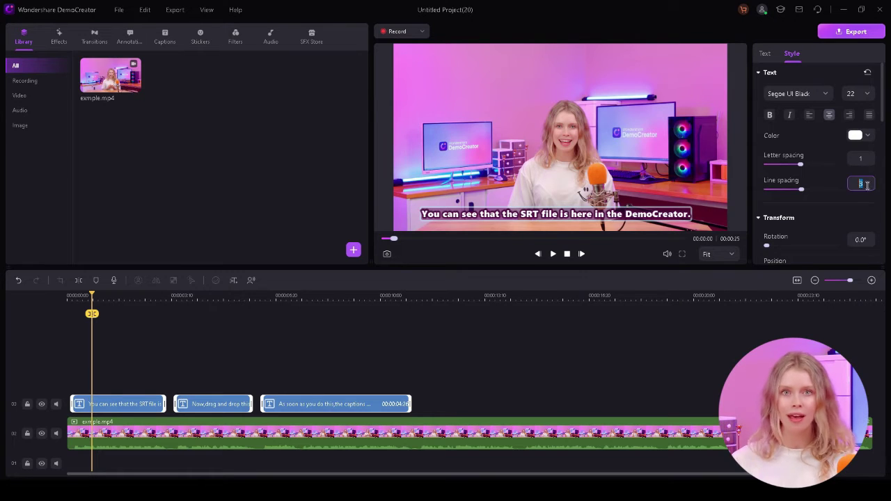
pyautogui.scroll(-3, 863, 187)
pyautogui.click(853, 191)
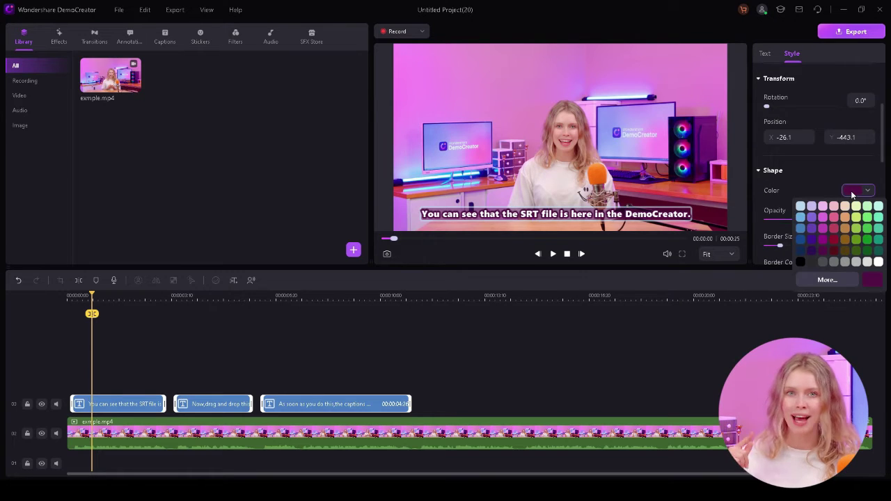
pyautogui.click(835, 228)
pyautogui.scroll(-5, 839, 179)
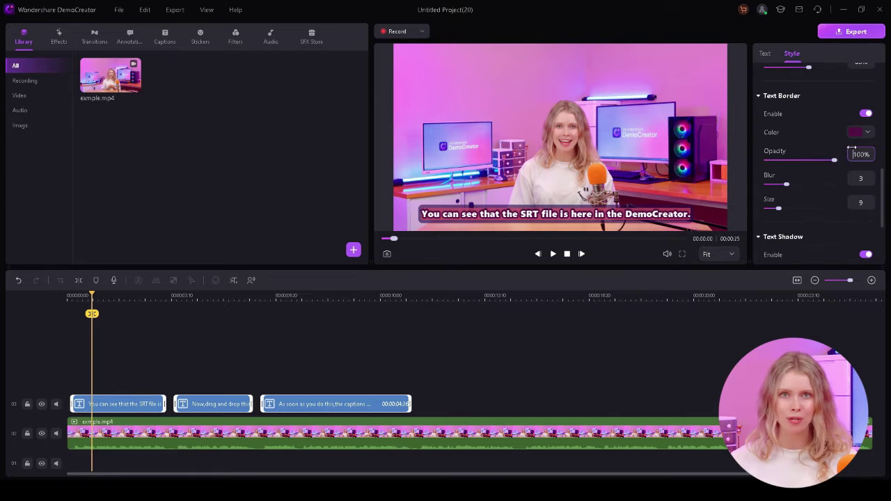
pyautogui.click(853, 132)
pyautogui.moveTo(556, 197); pyautogui.dragTo(541, 198)
pyautogui.hotkey('ctrl', 'z')
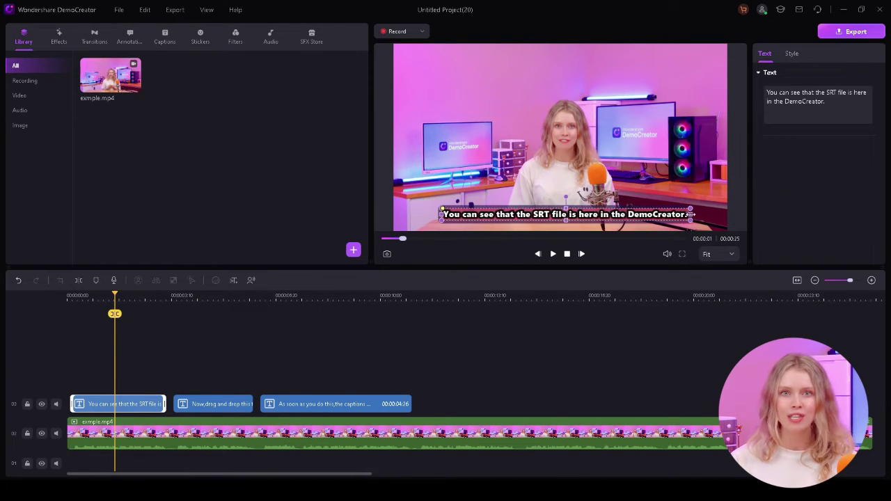
# - Widen the caption box in the preview by dragging its left handle outward
pyautogui.moveTo(442, 214); pyautogui.dragTo(437, 218)
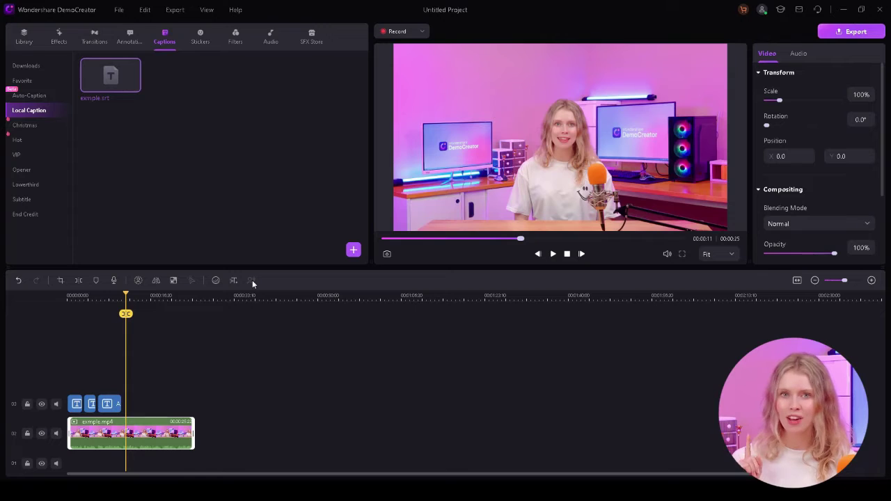
# - Dub the third caption clip as an English (US) text-to-speech voice-over
pyautogui.click(108, 404)
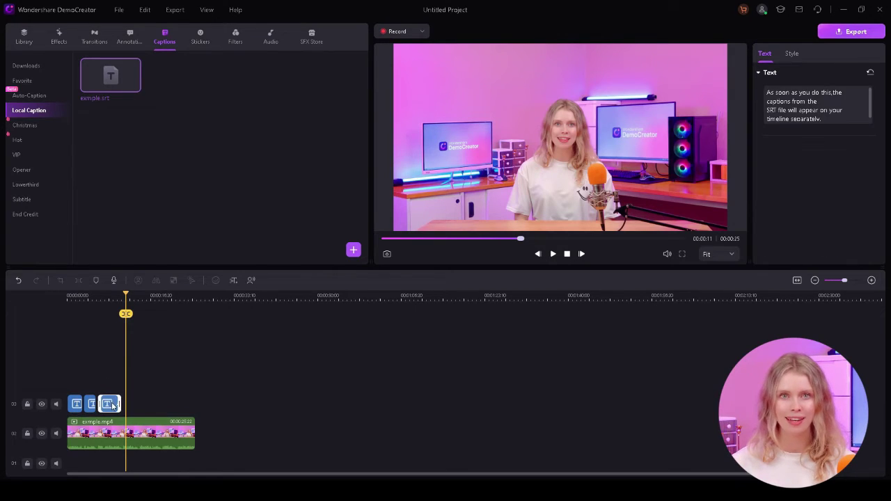
pyautogui.click(252, 279)
pyautogui.click(418, 158)
pyautogui.click(418, 158)
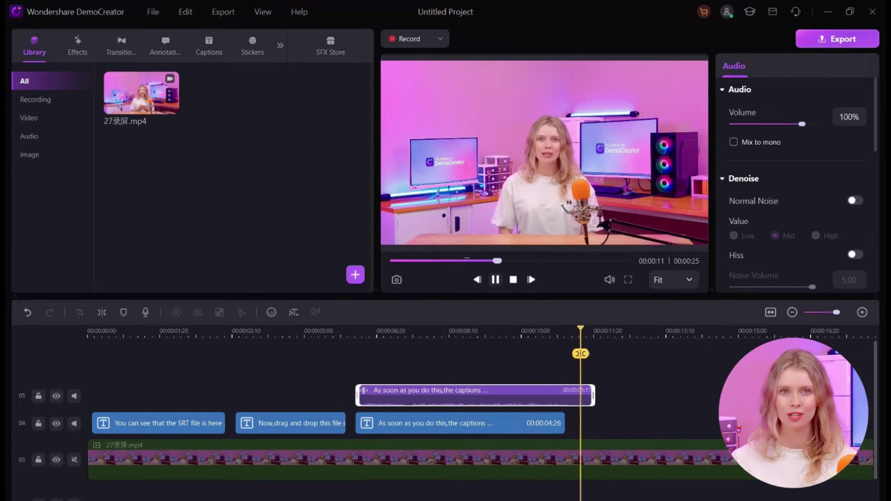
# - Stop playback and trim the voice-over to 00:00:04:26 so it ends with the third caption
pyautogui.press('space')
pyautogui.moveTo(593, 395); pyautogui.dragTo(565, 396)
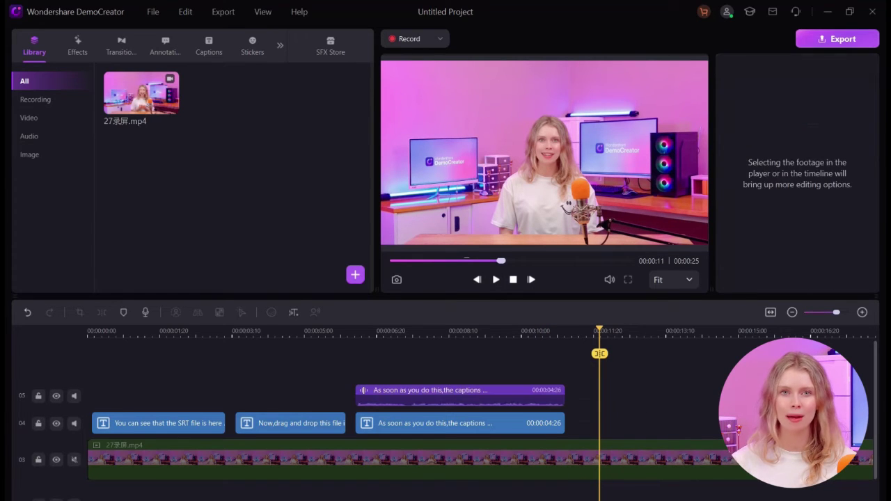
pyautogui.moveTo(600, 353); pyautogui.dragTo(431, 352)
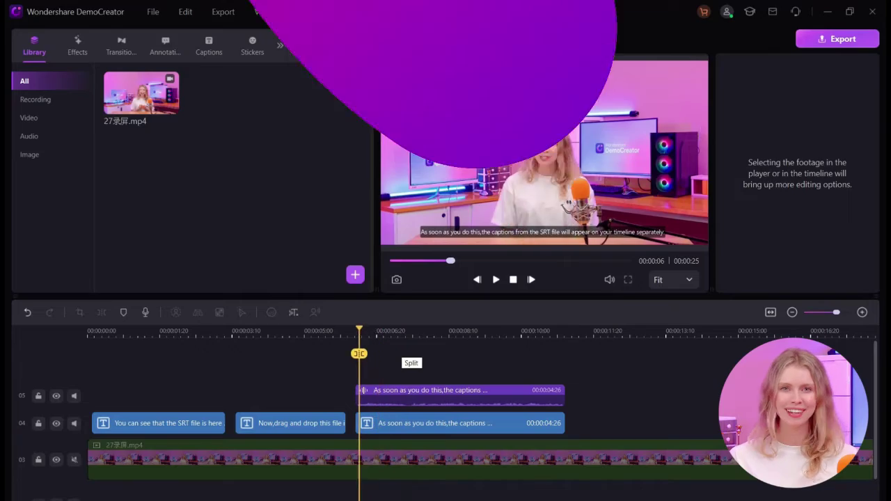